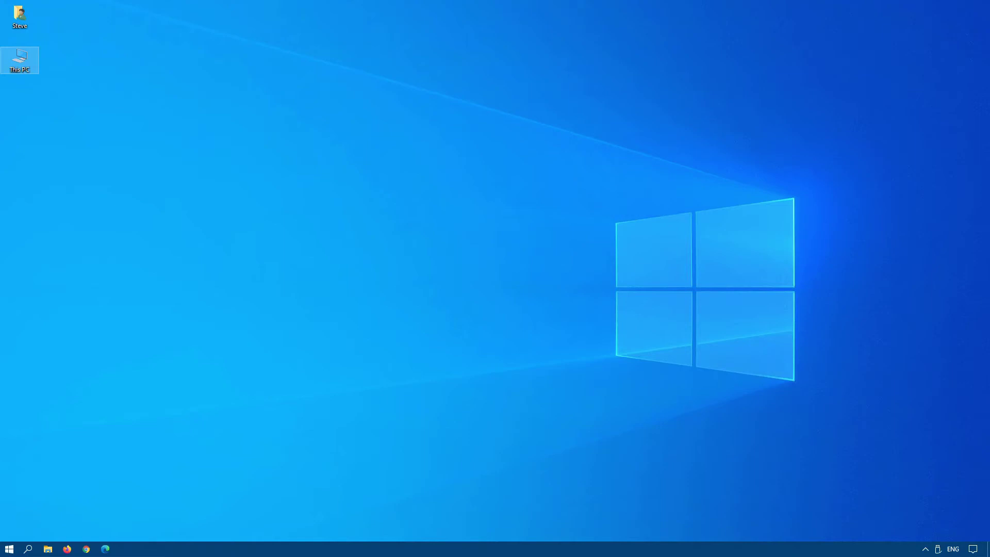
- Open Settings twice to inspect the account header, closing it each time
{"action": "left_click", "coordinate": [9, 549]}
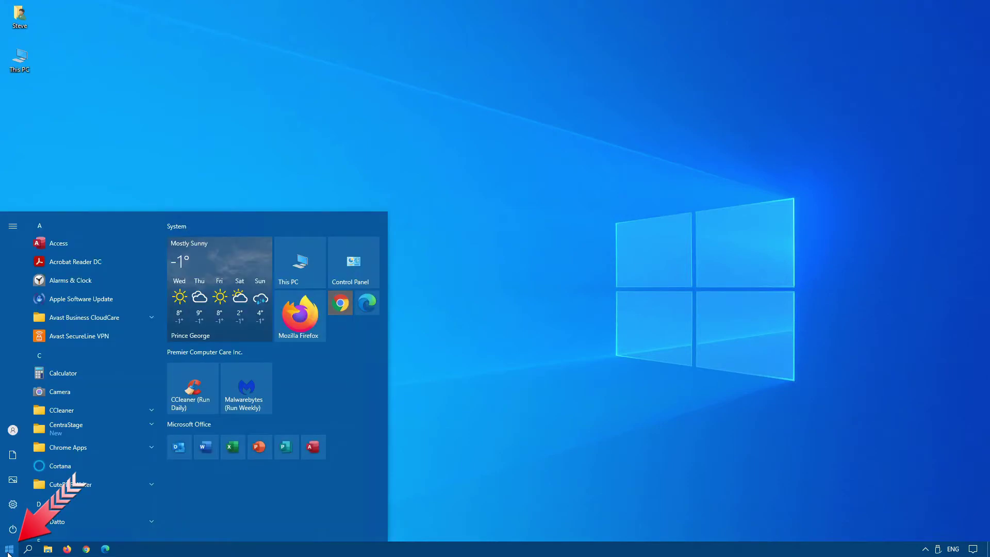
{"action": "left_click", "coordinate": [13, 504]}
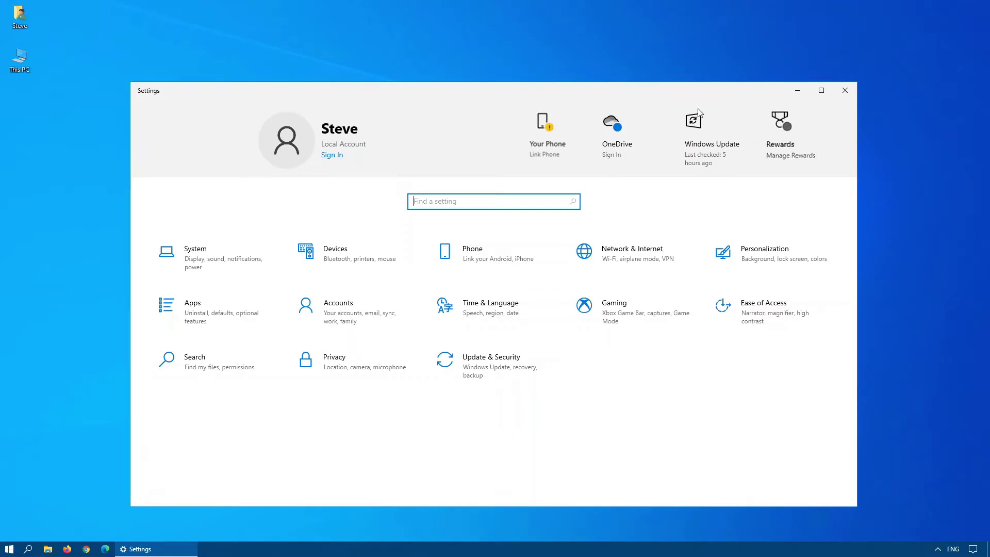
{"action": "left_click", "coordinate": [841, 86]}
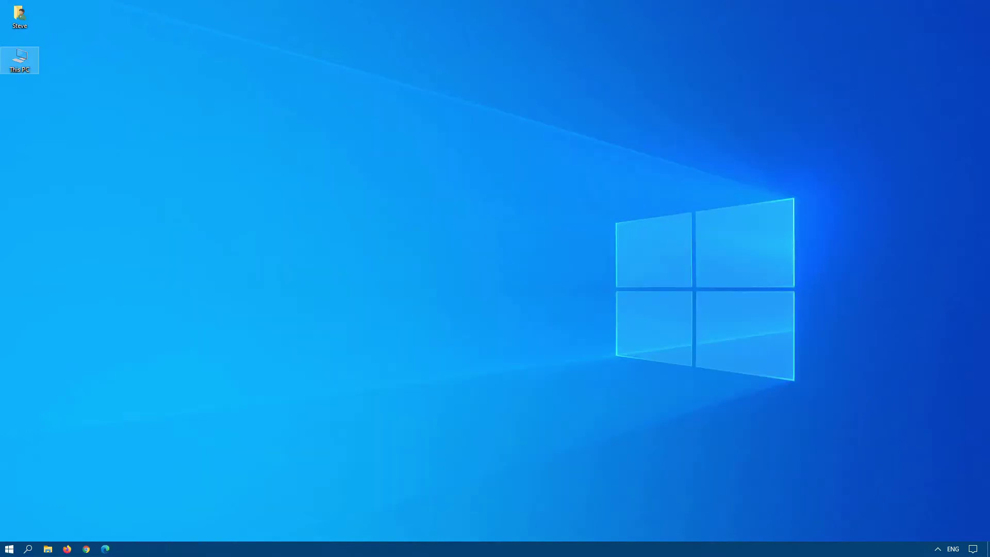
{"action": "key", "text": "Up"}
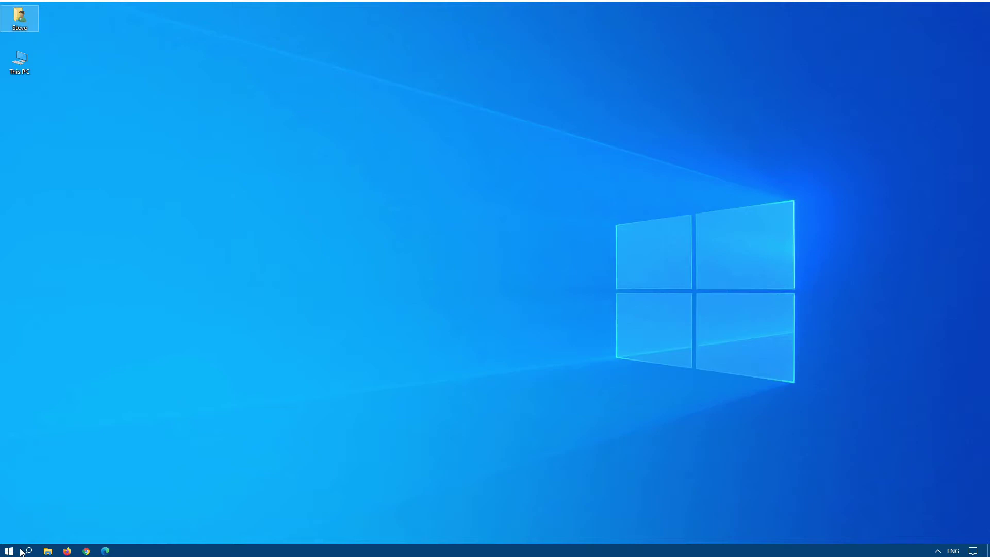
{"action": "left_click", "coordinate": [9, 551]}
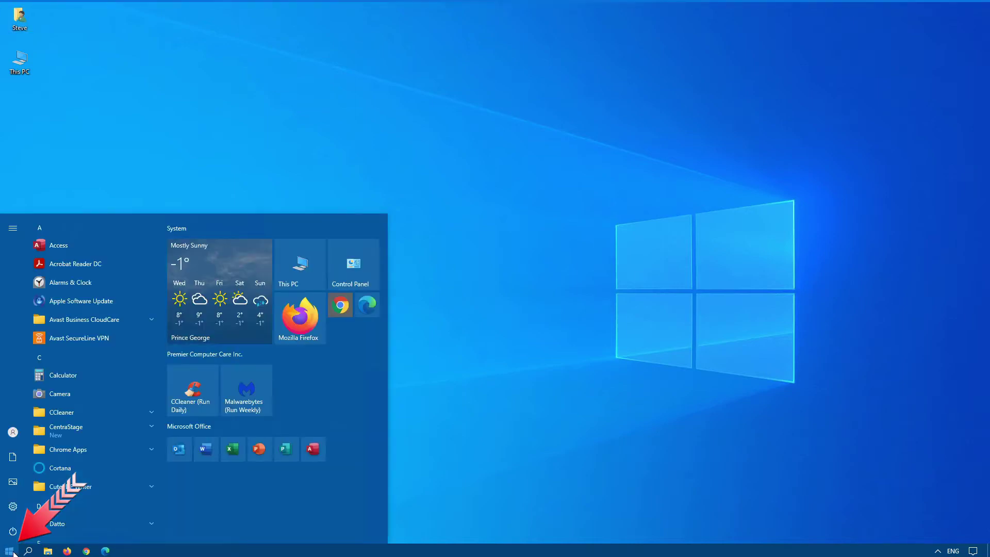
{"action": "left_click", "coordinate": [17, 502]}
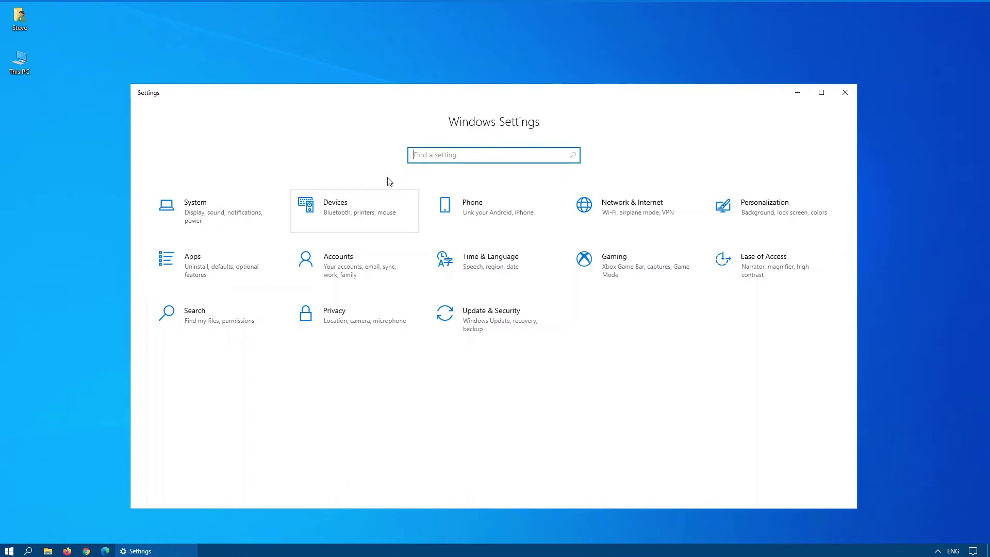
{"action": "left_click", "coordinate": [845, 93]}
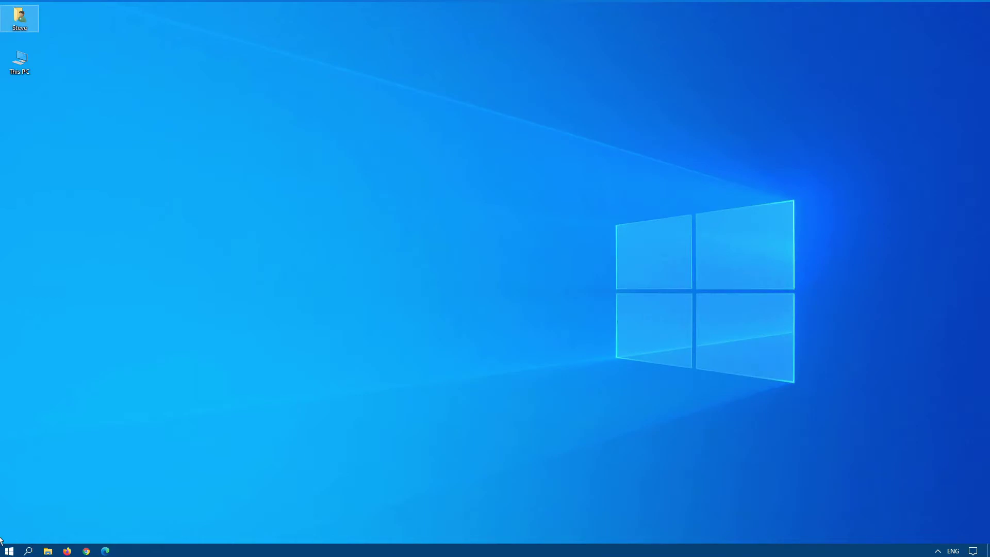
- Run winver to check the Windows version, then close About Windows
{"action": "left_click", "coordinate": [9, 551]}
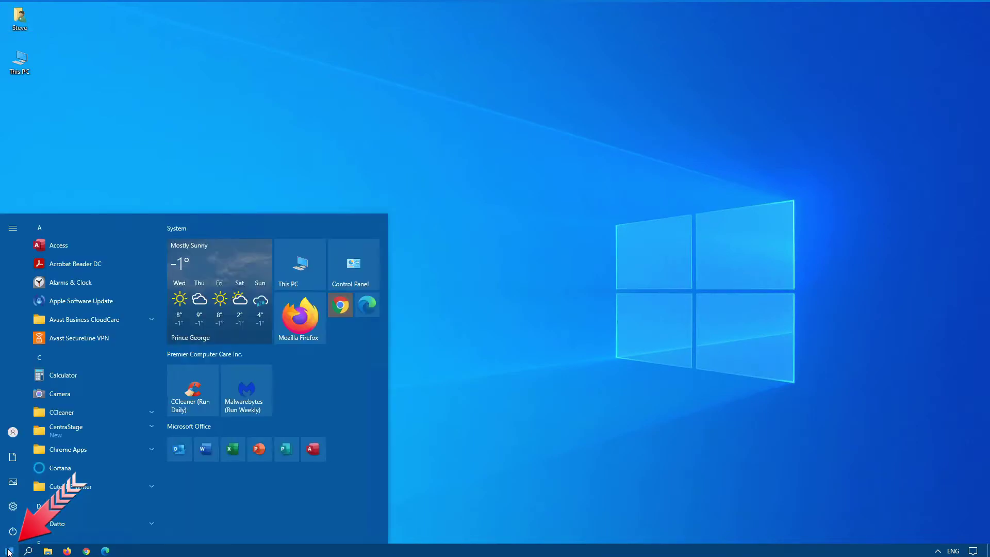
{"action": "type", "text": "winver"}
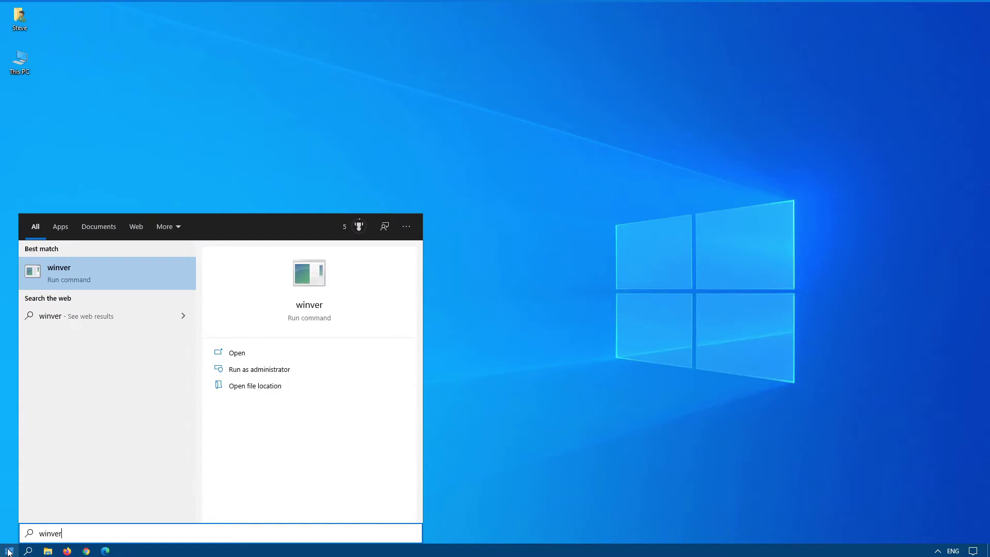
{"action": "key", "text": "Return"}
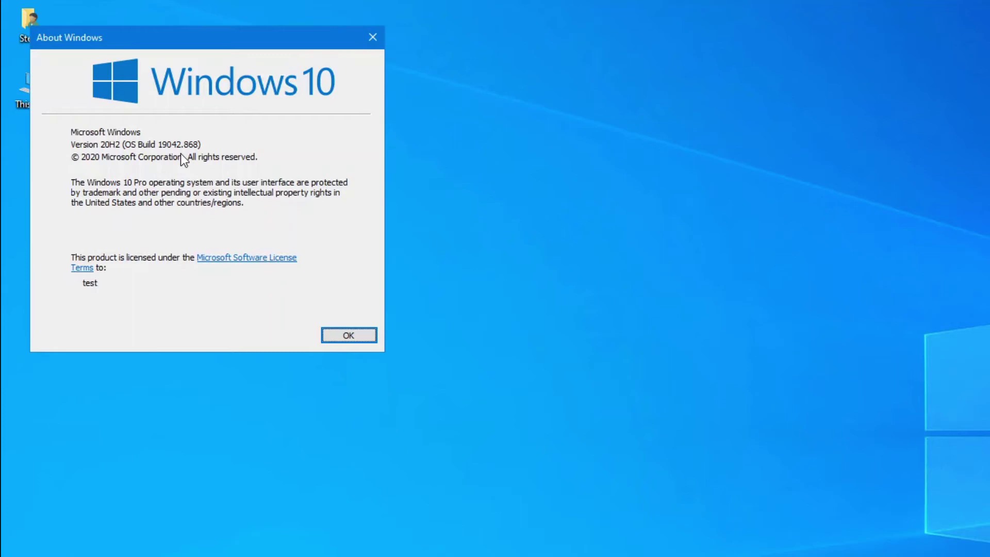
{"action": "left_click", "coordinate": [354, 338]}
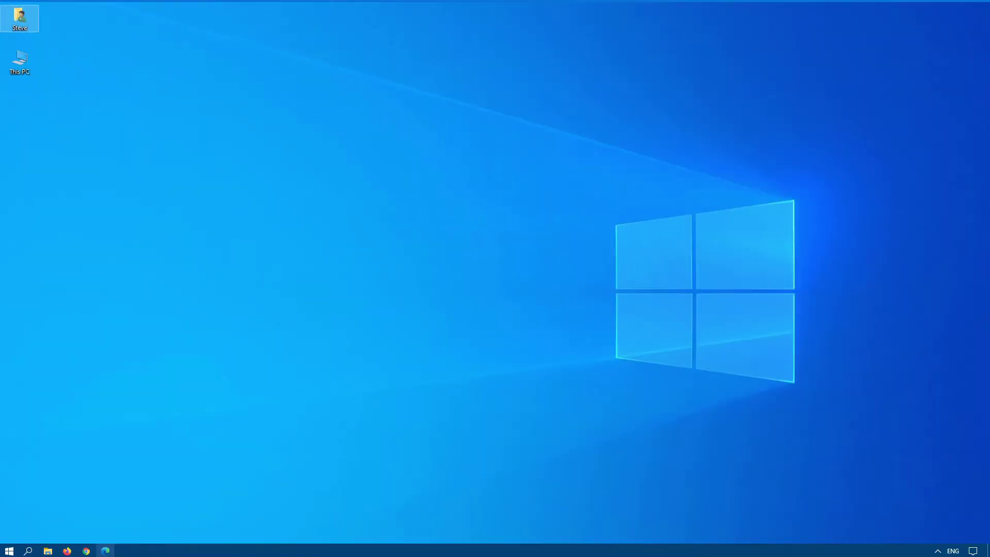
- Download ViVeTool-v0.2.1.zip in Firefox from the pasted v0.2.1 GitHub release URL
{"action": "left_click", "coordinate": [70, 551]}
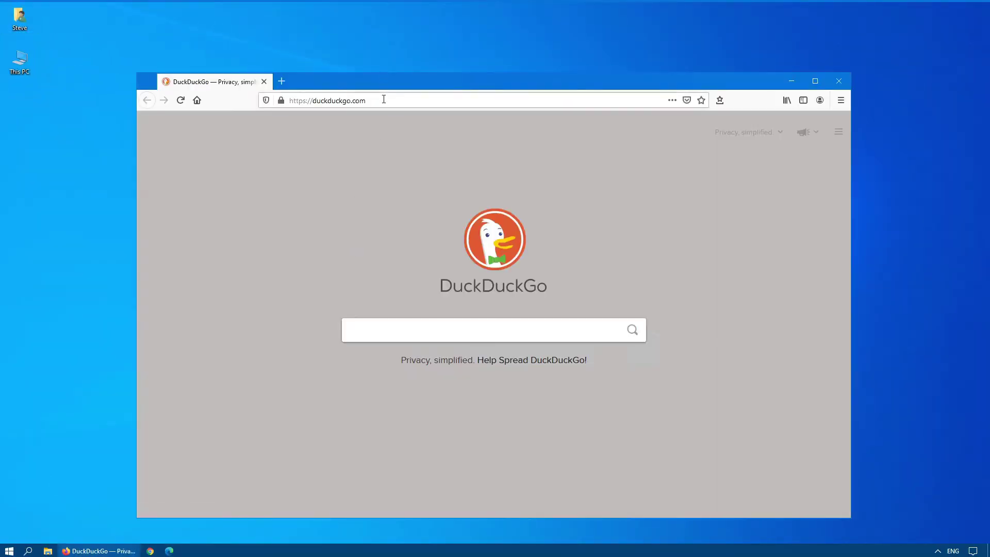
{"action": "right_click", "coordinate": [384, 100]}
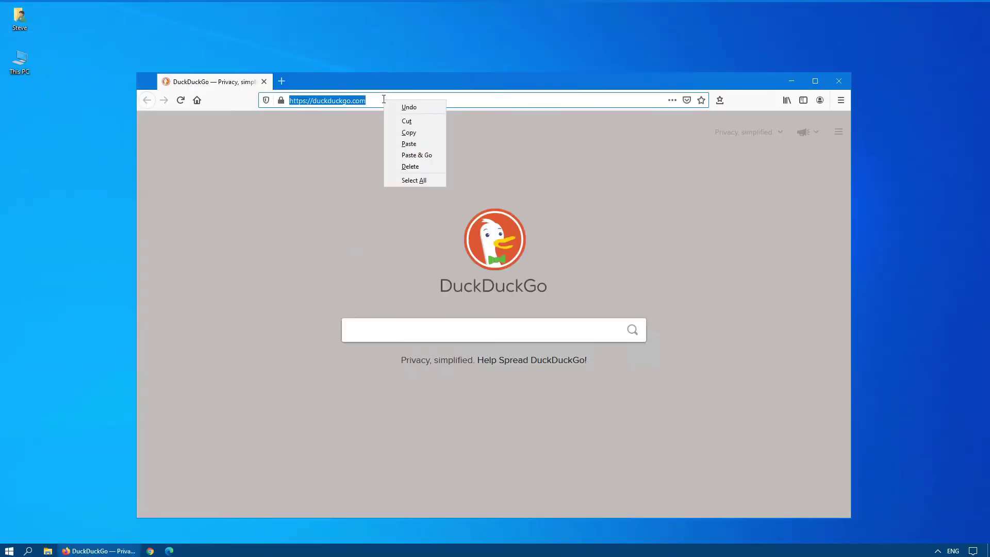
{"action": "left_click", "coordinate": [410, 155]}
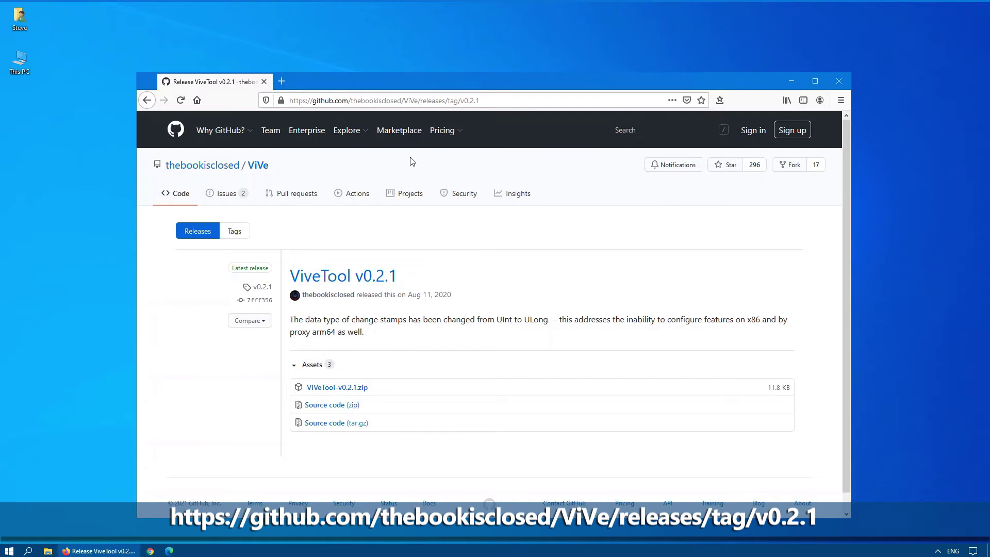
{"action": "left_click", "coordinate": [314, 388]}
{"action": "left_click", "coordinate": [421, 328]}
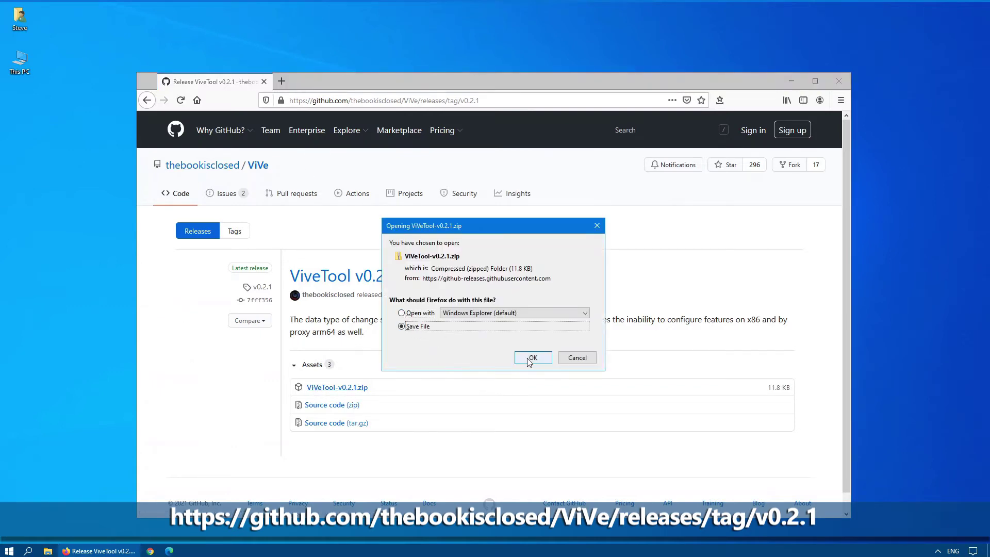
{"action": "left_click", "coordinate": [531, 358]}
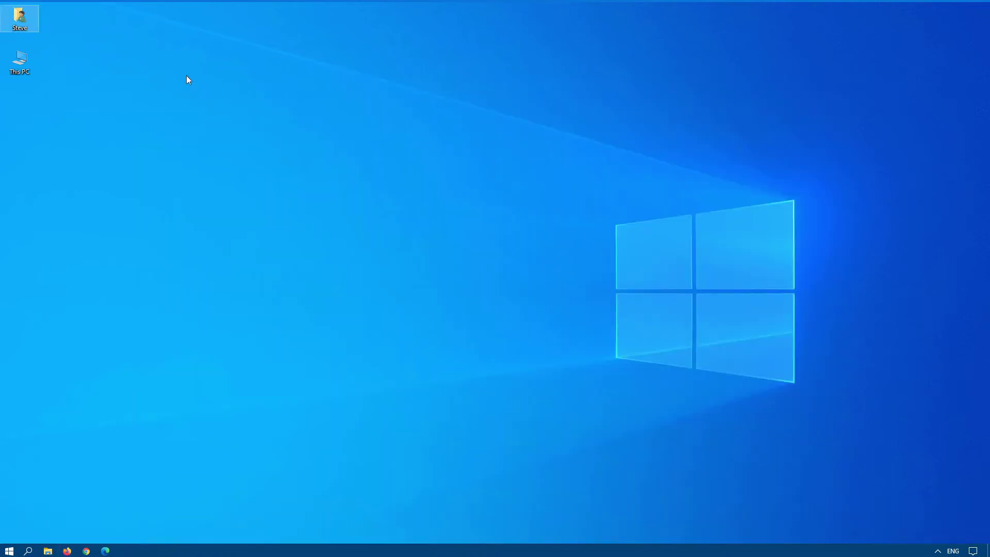
{"action": "double_click", "coordinate": [18, 17]}
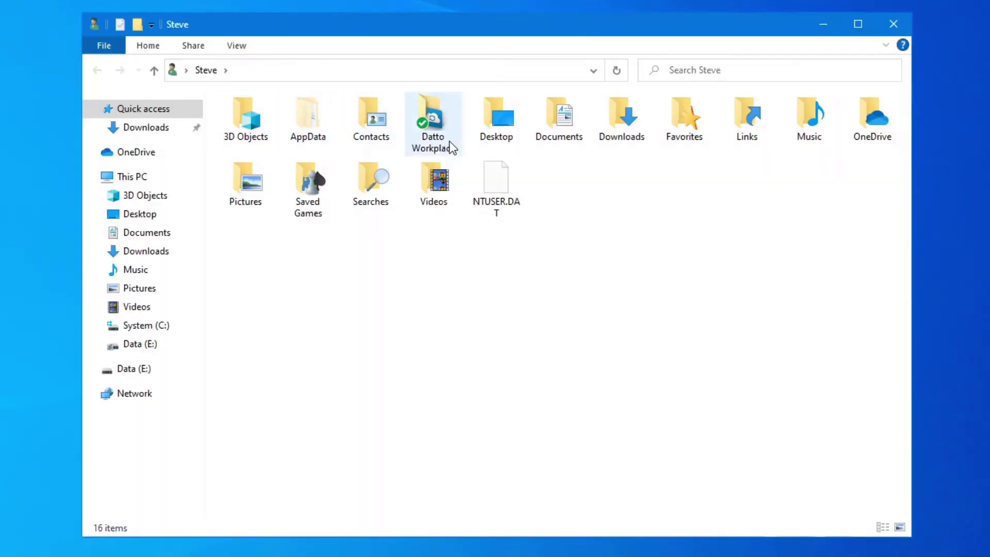
- Extract ViVeTool-v0.2.1.zip in Downloads into a folder named ViVeTool
{"action": "left_click", "coordinate": [562, 126]}
{"action": "double_click", "coordinate": [647, 131]}
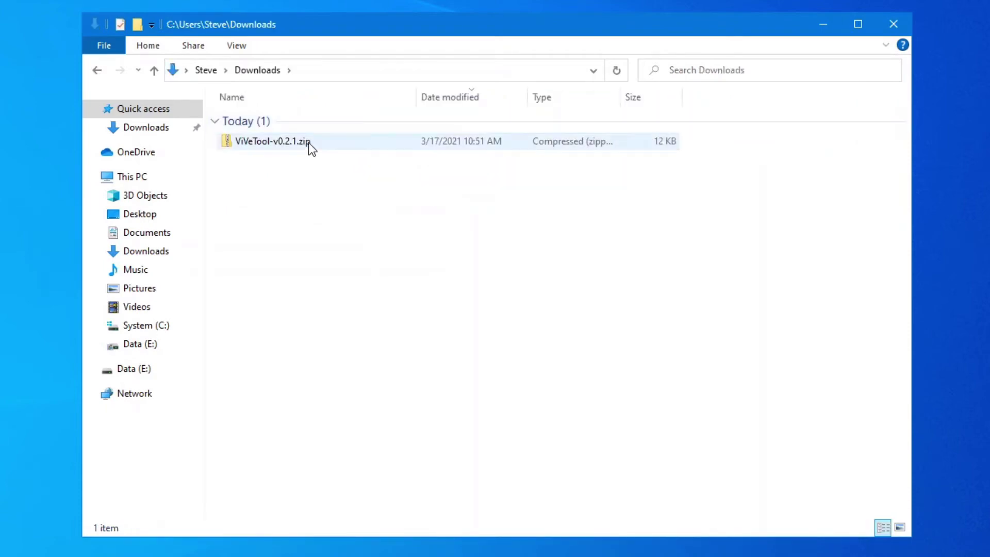
{"action": "right_click", "coordinate": [308, 142]}
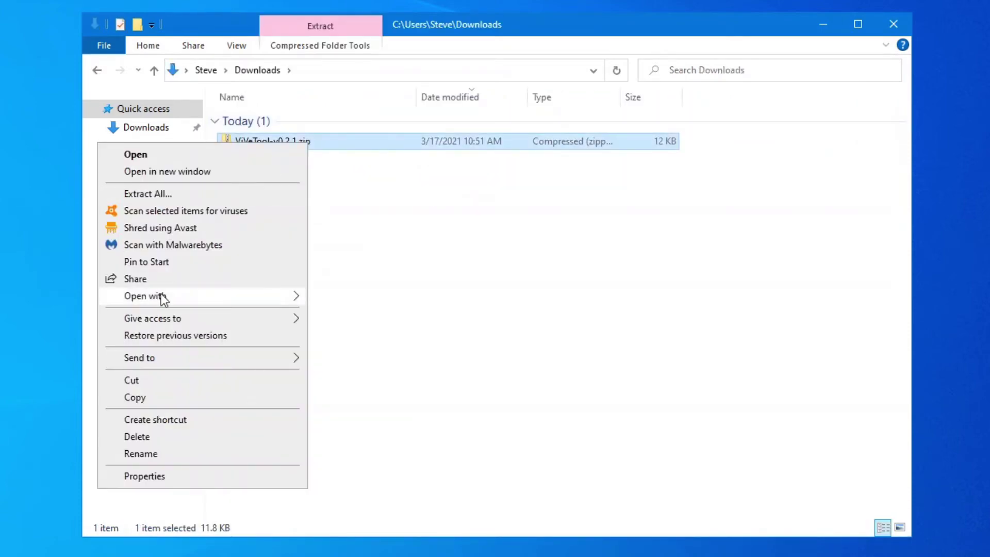
{"action": "left_click", "coordinate": [158, 195]}
{"action": "left_click", "coordinate": [316, 156]}
{"action": "key", "text": "BackSpace"}
{"action": "key", "text": "BackSpace"}
{"action": "key", "text": "BackSpace"}
{"action": "key", "text": "BackSpace"}
{"action": "key", "text": "BackSpace"}
{"action": "key", "text": "BackSpace"}
{"action": "key", "text": "BackSpace"}
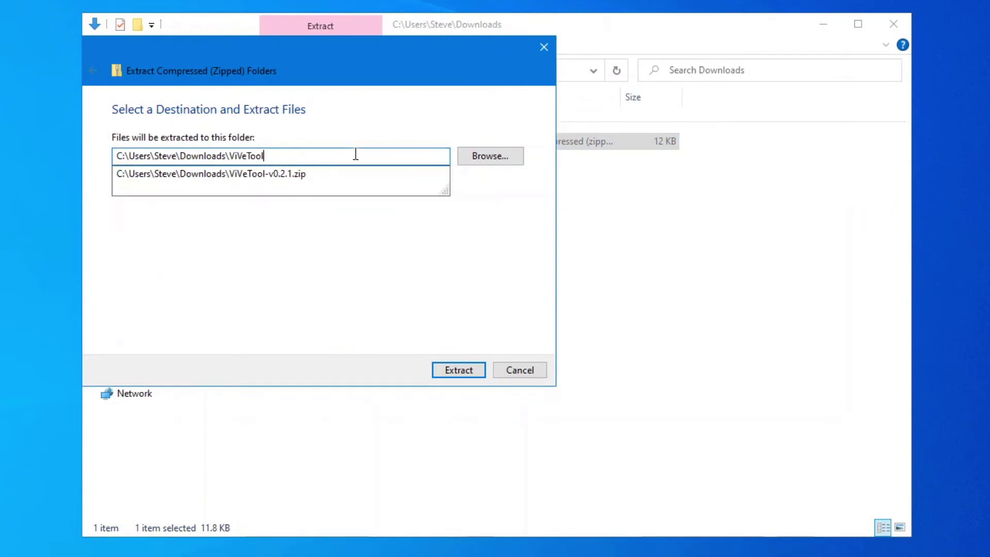
{"action": "key", "text": "Return"}
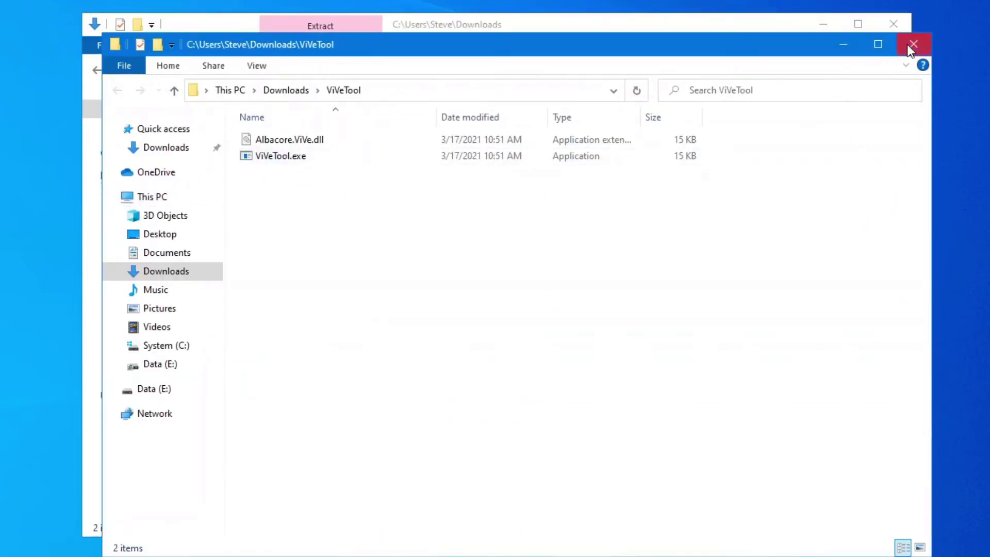
- Delete the downloaded zip and close the folder windows
{"action": "left_click", "coordinate": [912, 45]}
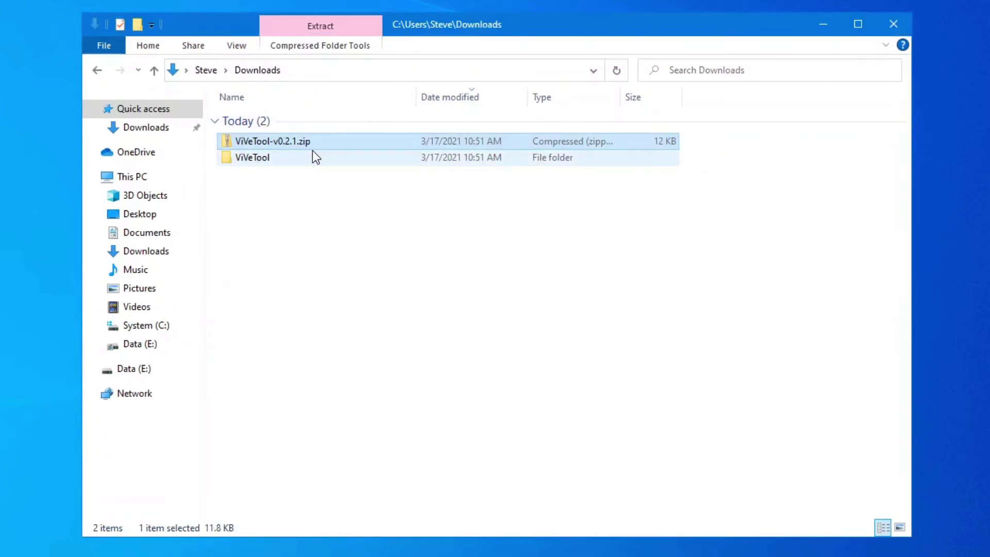
{"action": "key", "text": "Delete"}
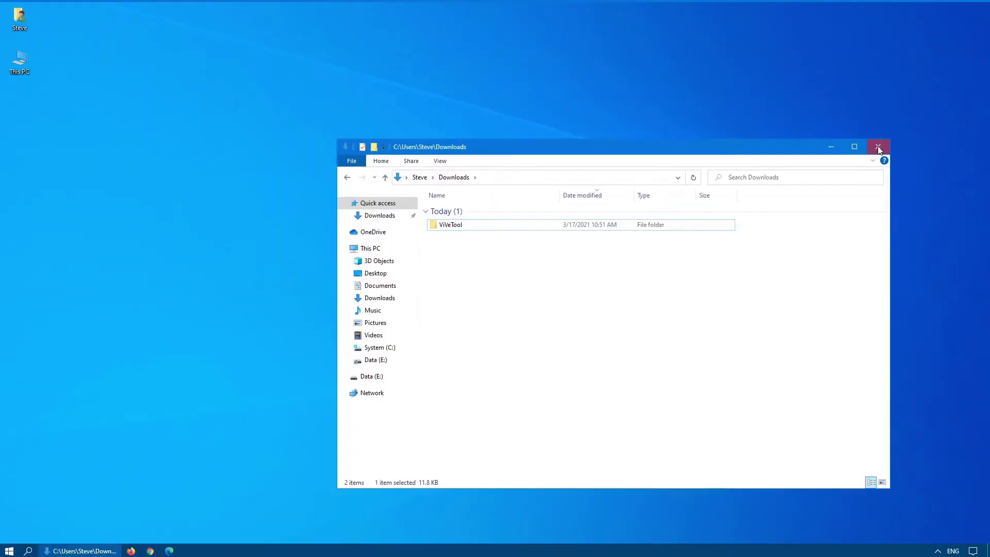
{"action": "left_click", "coordinate": [894, 24]}
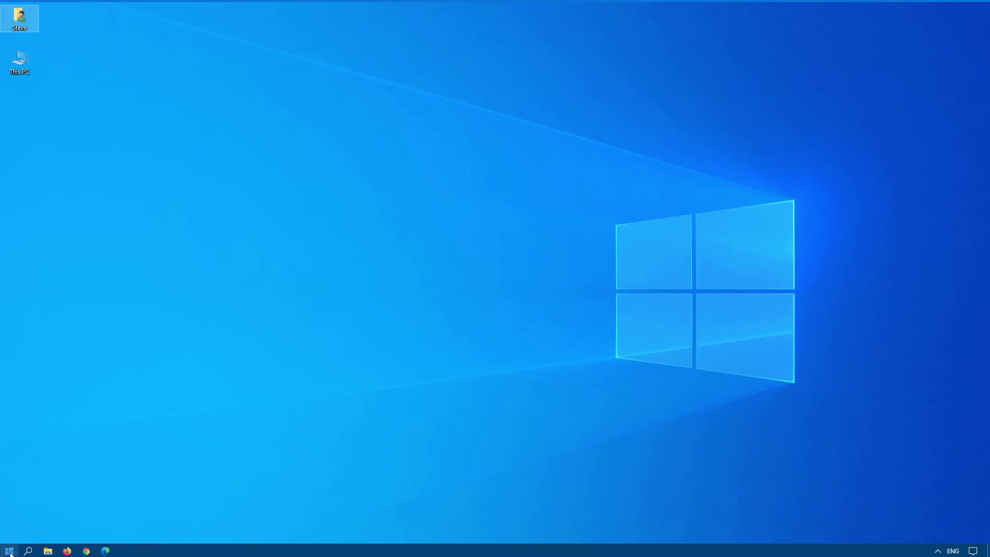
- Open an admin Command Prompt and change into the user's Downloads\vivetool folder
{"action": "right_click", "coordinate": [11, 553]}
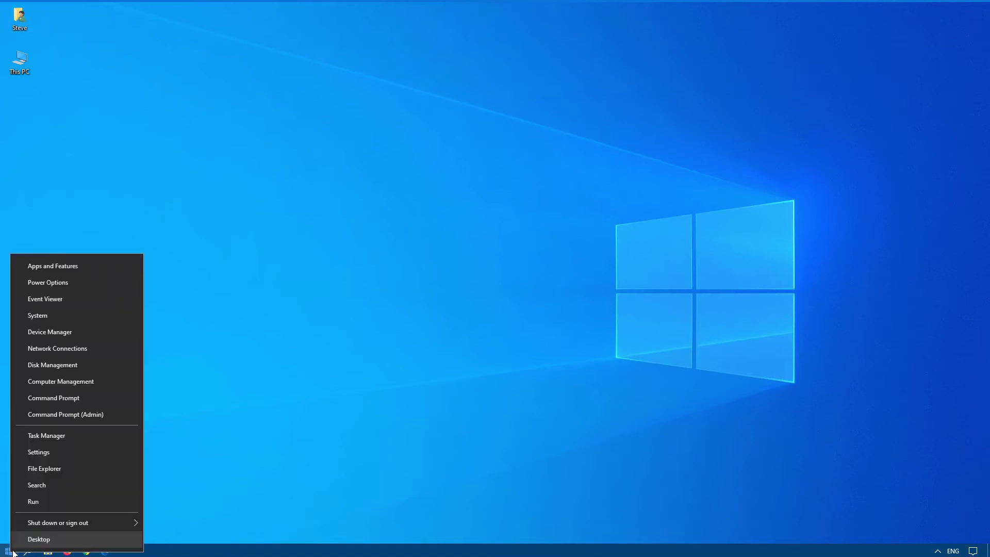
{"action": "left_click", "coordinate": [77, 415]}
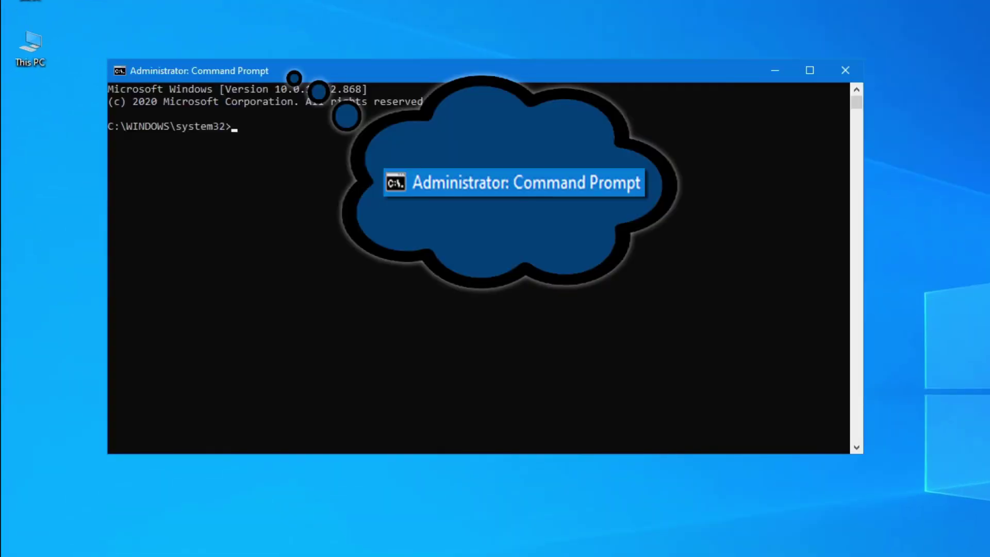
{"action": "type", "text": "cd\\use"}
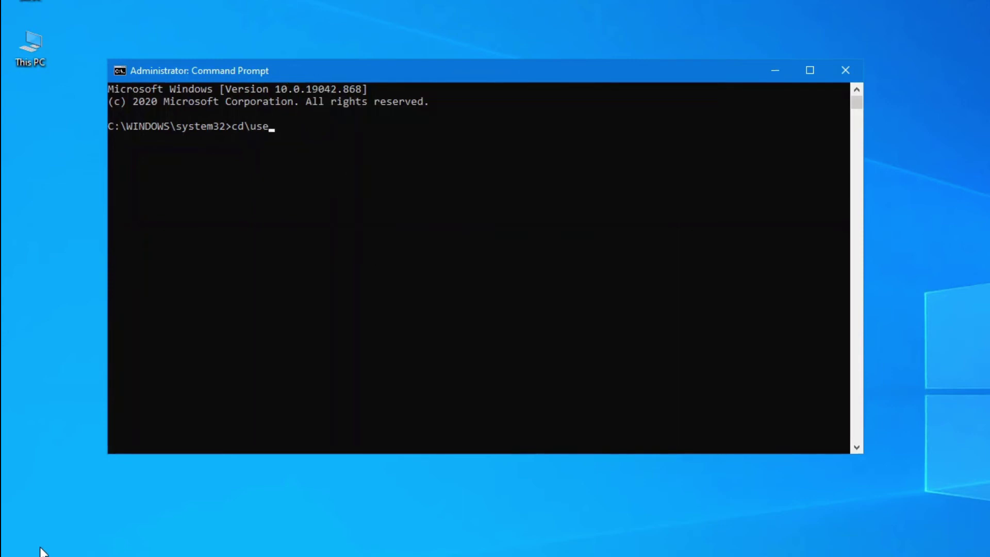
{"action": "type", "text": "rs\\steve\\downloa"}
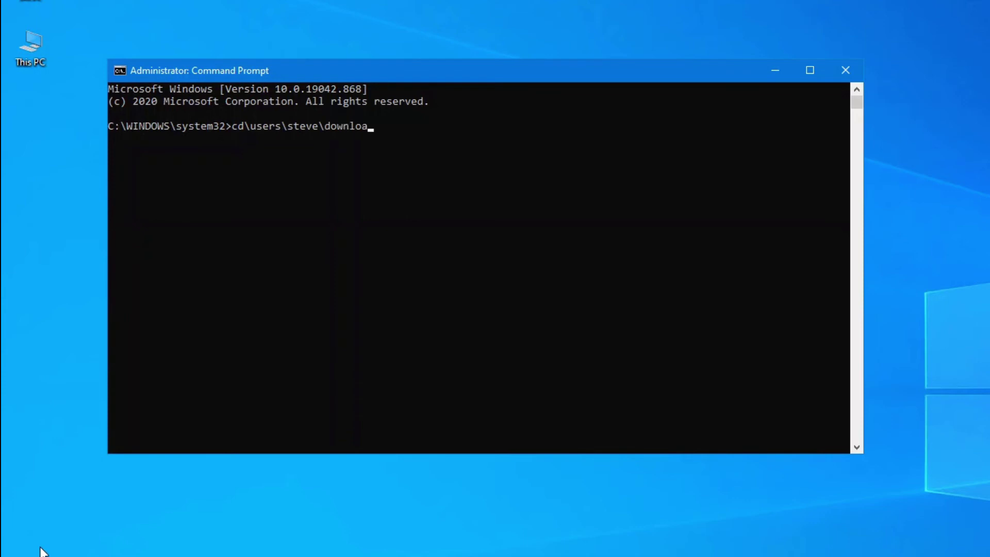
{"action": "type", "text": "ds\\vivetool"}
{"action": "key", "text": "Return"}
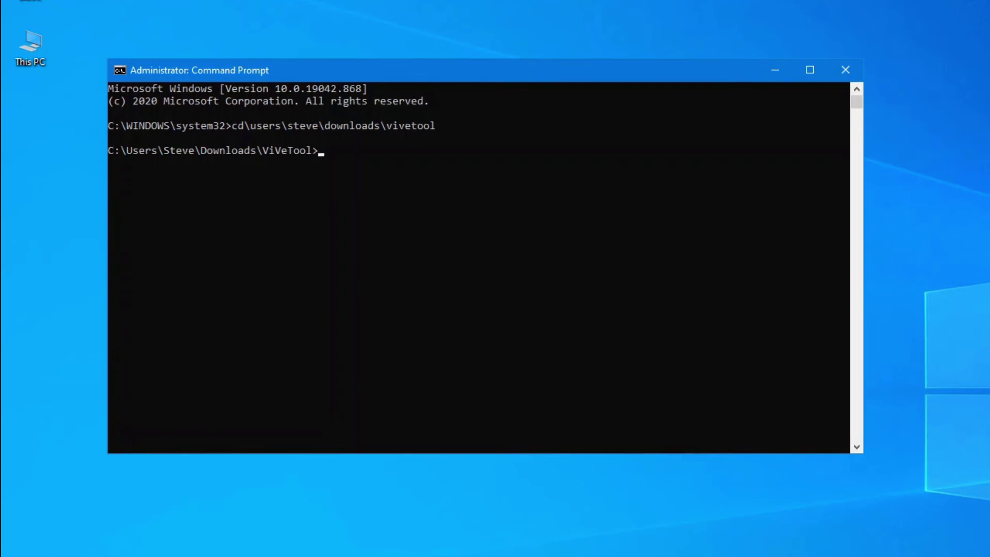
- Run vivetool.exe addconfig 18299130 2 and get the success message
{"action": "type", "text": "vivetool.exe addconfig 18299130 2"}
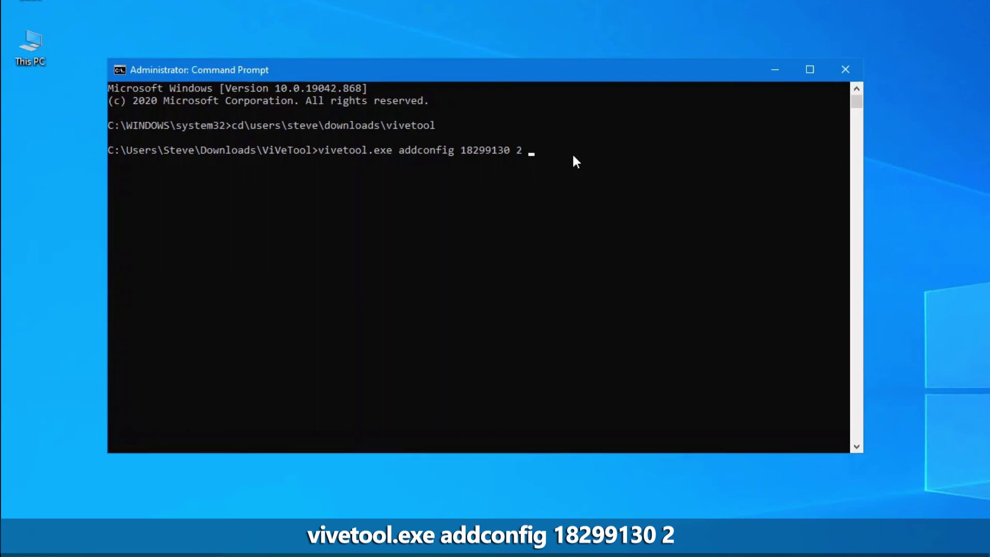
{"action": "key", "text": "Return"}
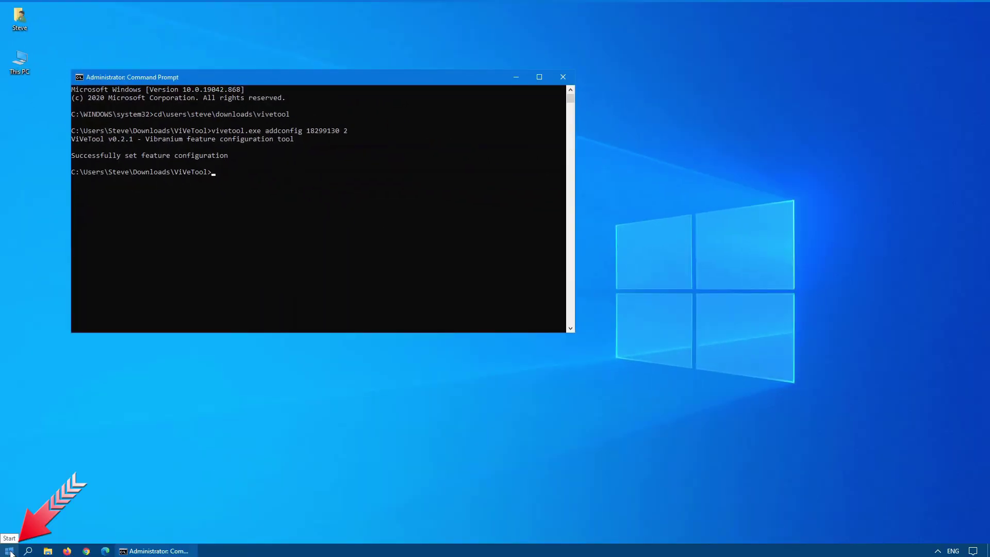
{"action": "left_click", "coordinate": [9, 551]}
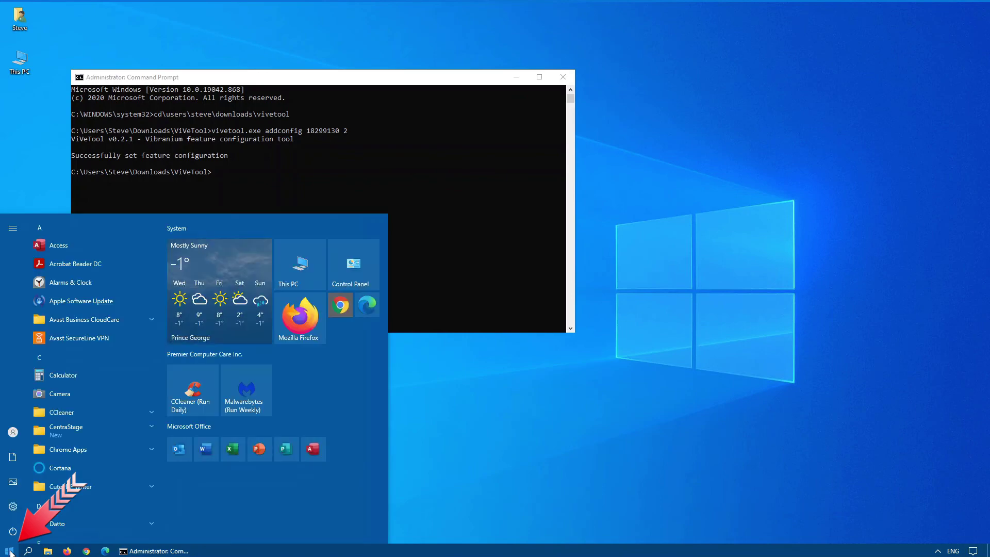
- Check the Settings account header, then run vivetool.exe delconfig 18299130 1
{"action": "left_click", "coordinate": [12, 506]}
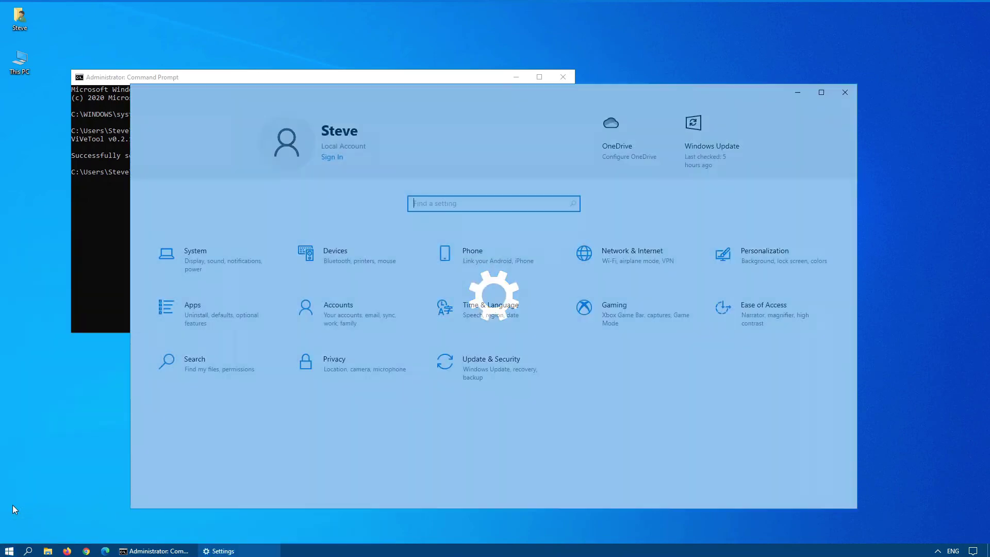
{"action": "left_click", "coordinate": [845, 92]}
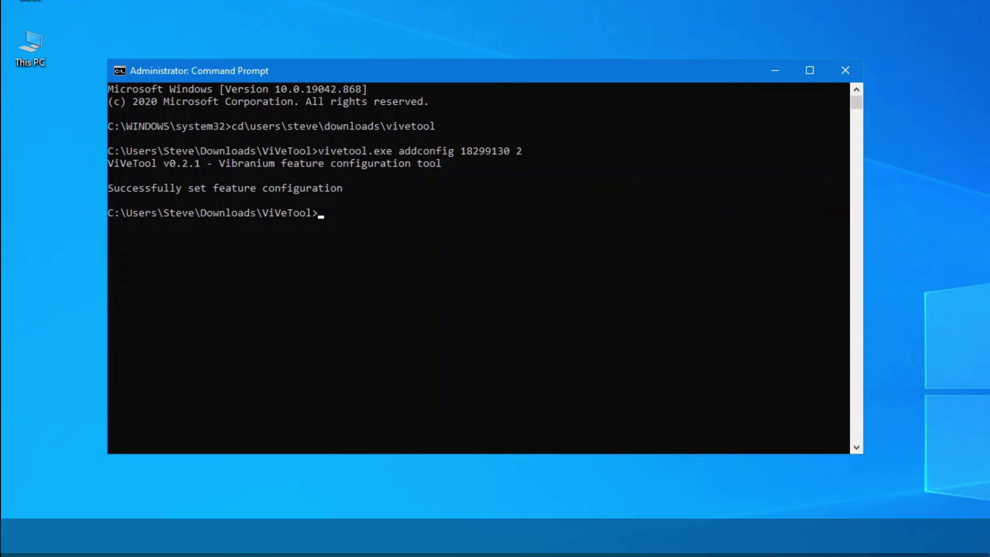
{"action": "right_click", "coordinate": [469, 238]}
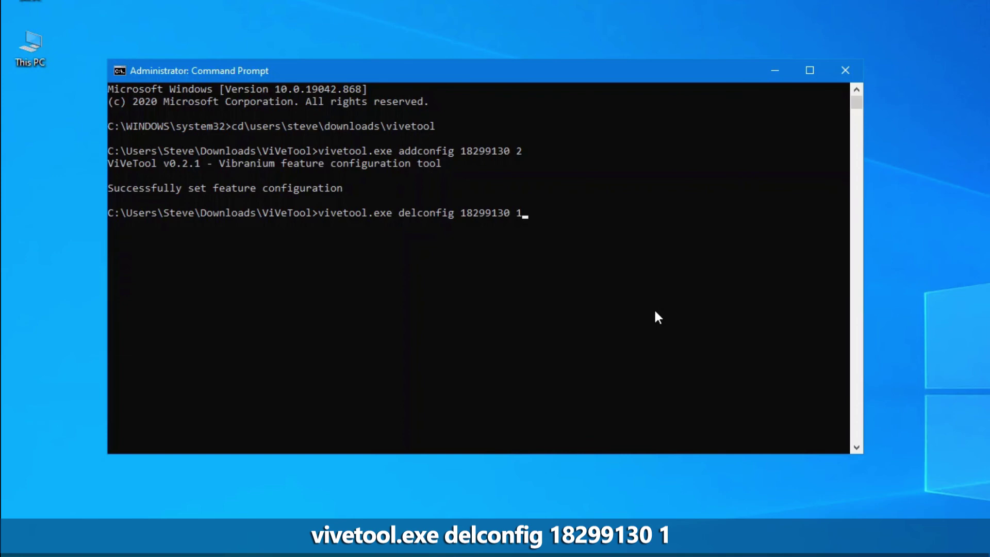
{"action": "key", "text": "Return"}
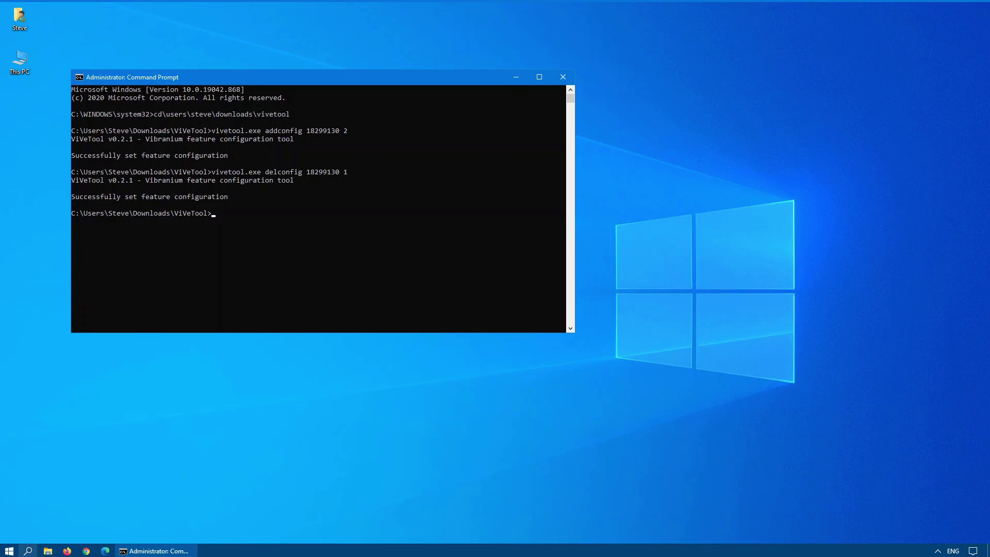
- Open Settings to confirm the account header is gone, then close it
{"action": "left_click", "coordinate": [9, 551]}
{"action": "left_click", "coordinate": [14, 507]}
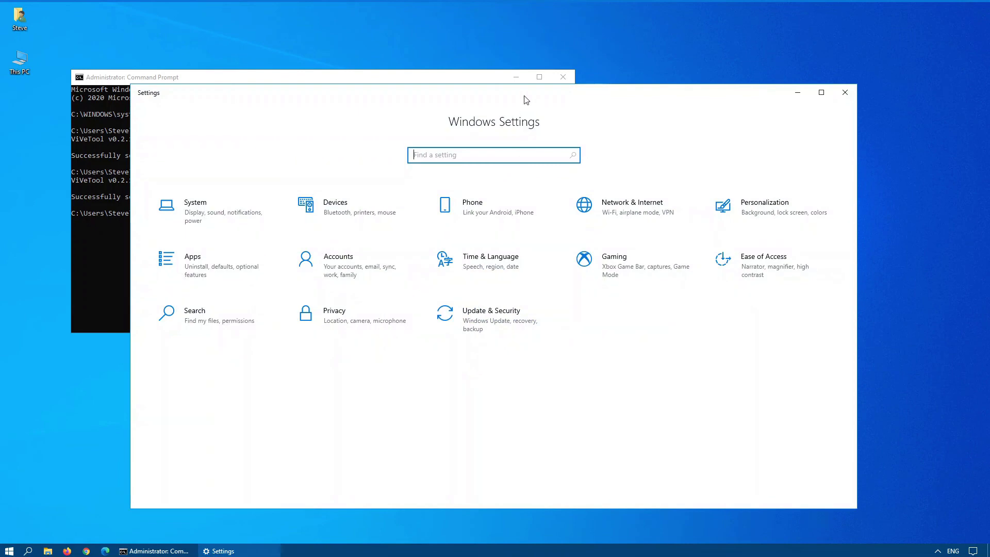
{"action": "left_click", "coordinate": [845, 93]}
- Rerun vivetool.exe addconfig 18299130 2 and open account settings to see the header
{"action": "key", "text": "Up"}
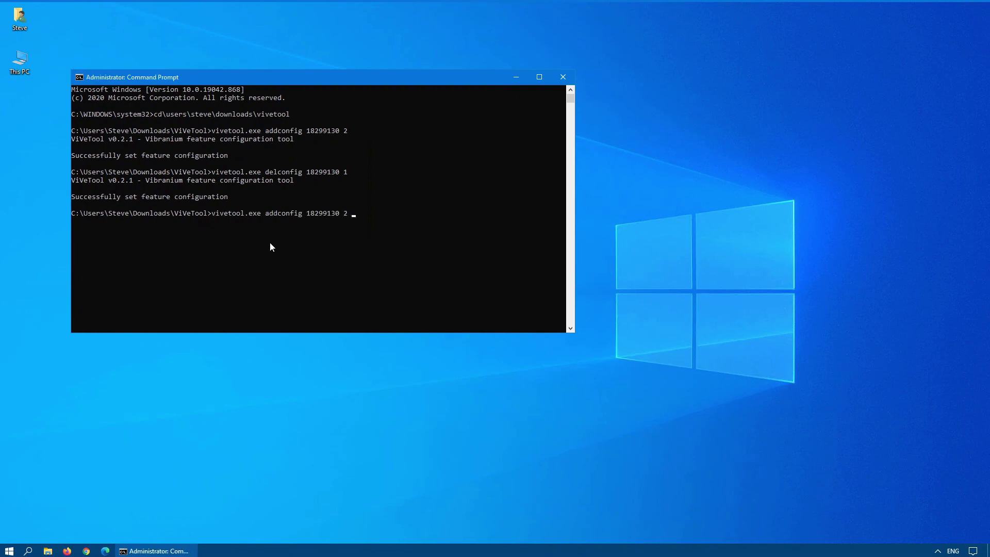
{"action": "left_click", "coordinate": [8, 551]}
{"action": "left_click", "coordinate": [13, 432]}
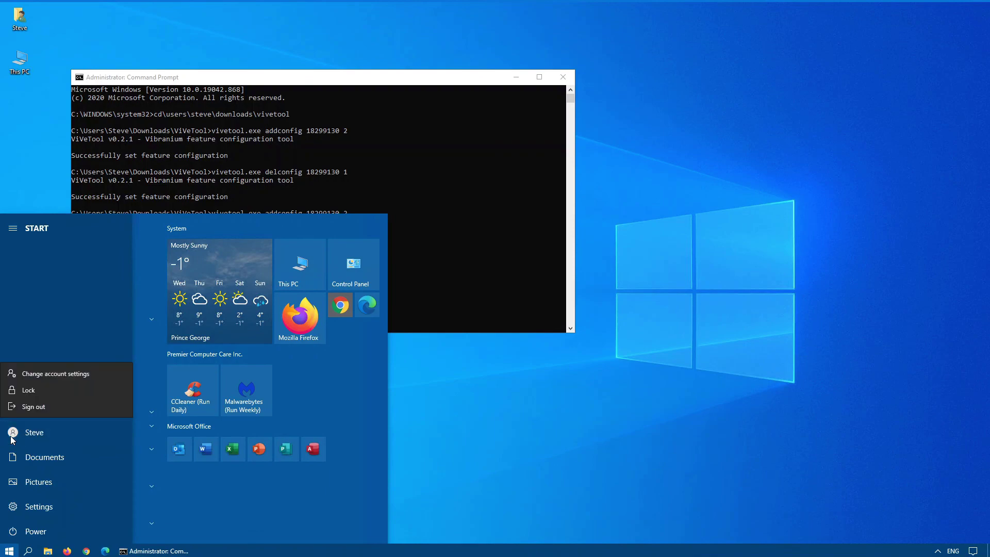
{"action": "left_click", "coordinate": [24, 504]}
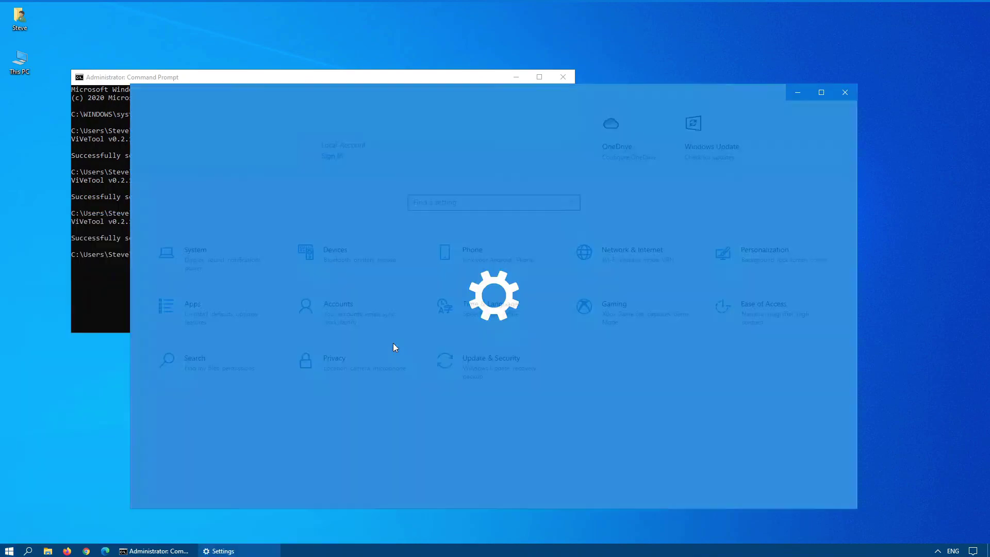